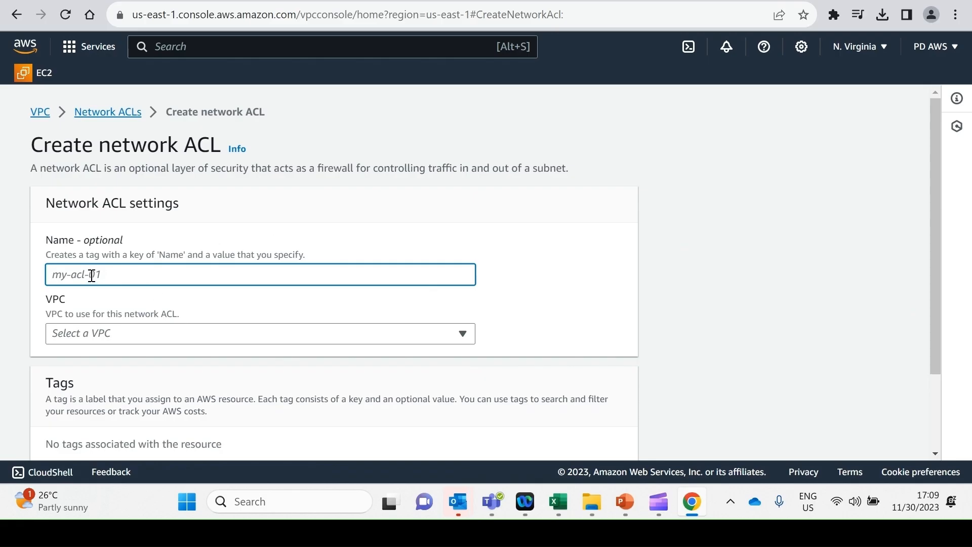
Step: Name the new network ACL Web-Server-Subnet-ACL
text(Web-Server-ACL)
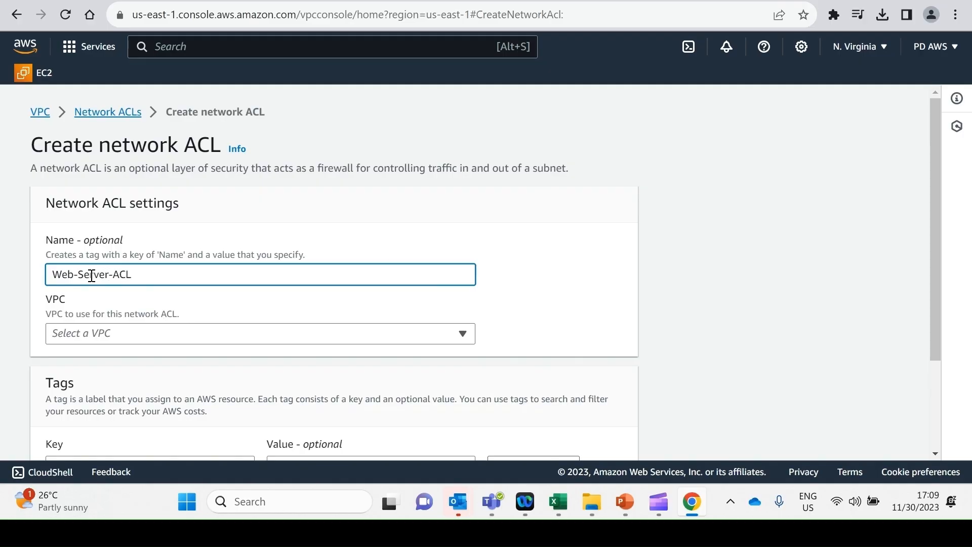
text(-Subnwe)
key(BackSpace)
key(BackSpace)
text(et)
Step: Assign the new network ACL to Learning-VPC, create it and refresh the list of network ACLs
click(95, 332)
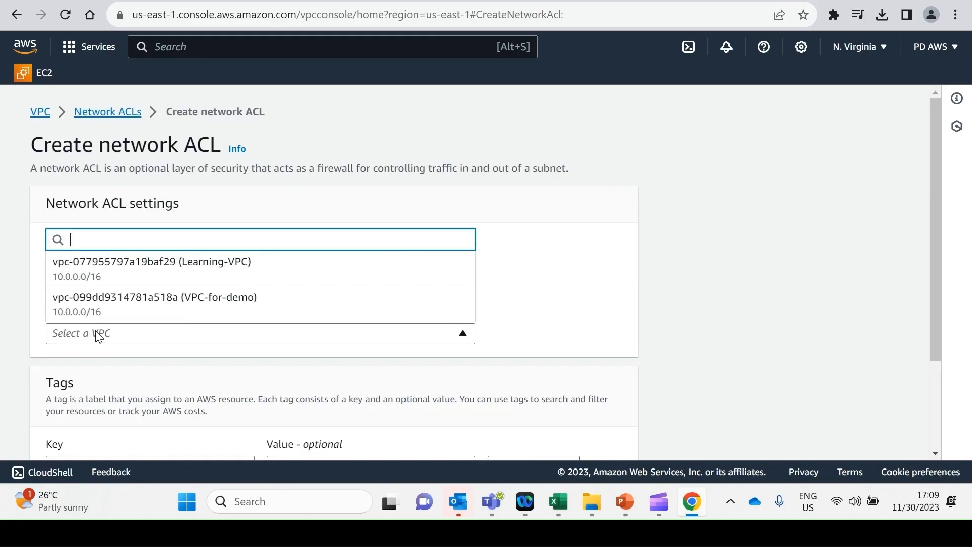
click(127, 270)
scroll(152, 304, down, 2)
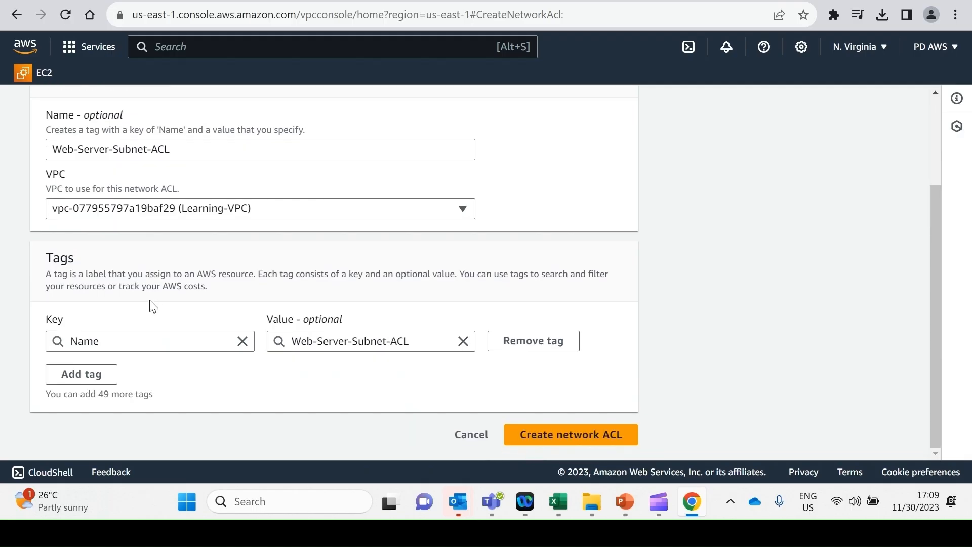
click(569, 435)
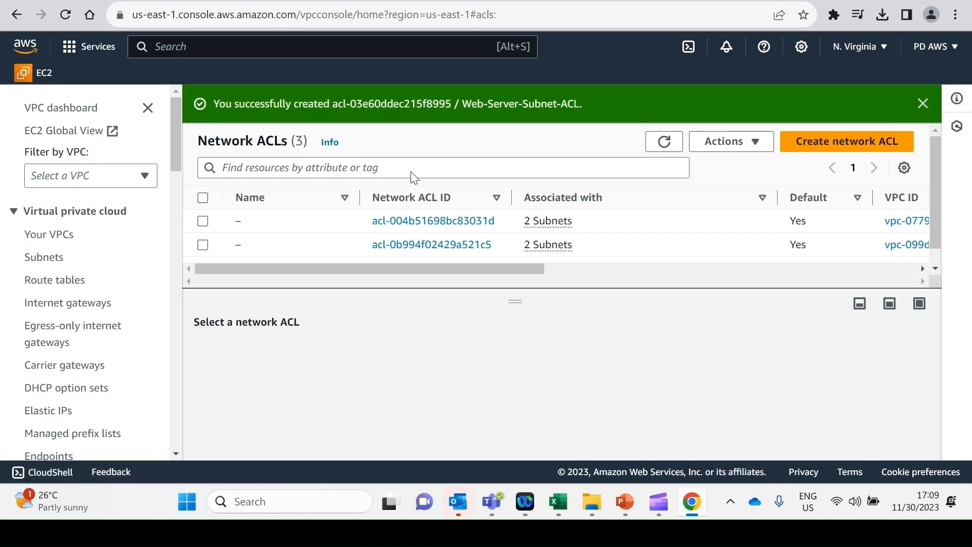
click(664, 141)
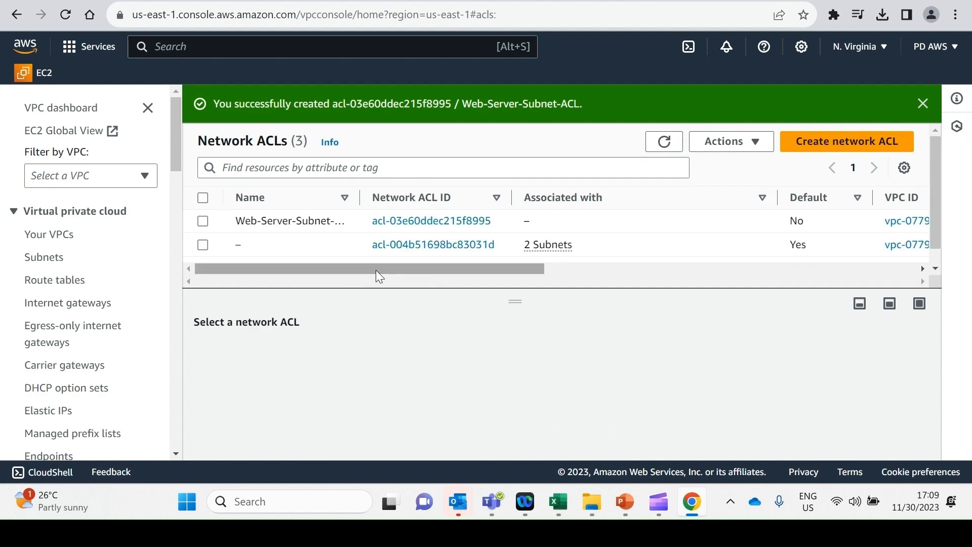
drag(376, 269, 361, 286)
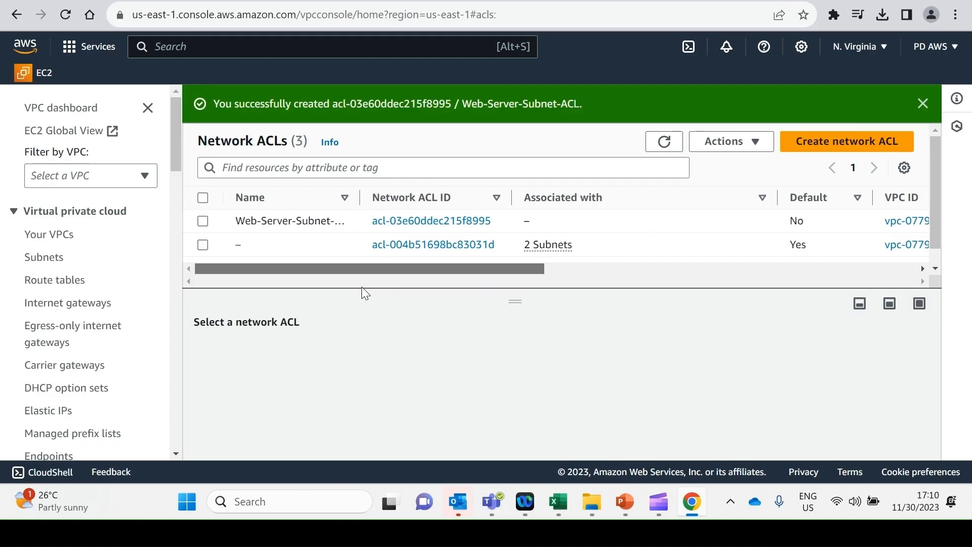
Step: Review the subnet associations of Learning-VPC's default network ACL, including their editing page, and return to the network ACL list
click(439, 245)
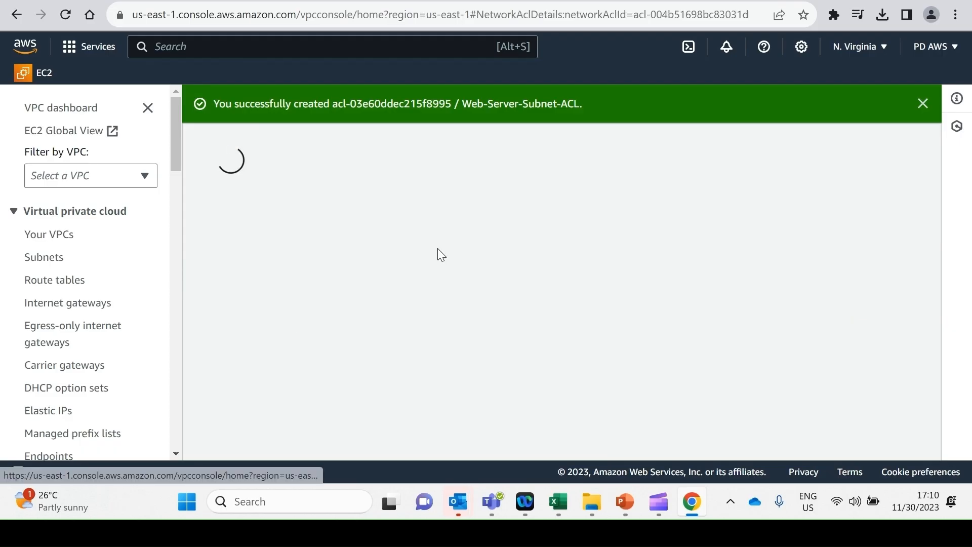
scroll(437, 381, down, 3)
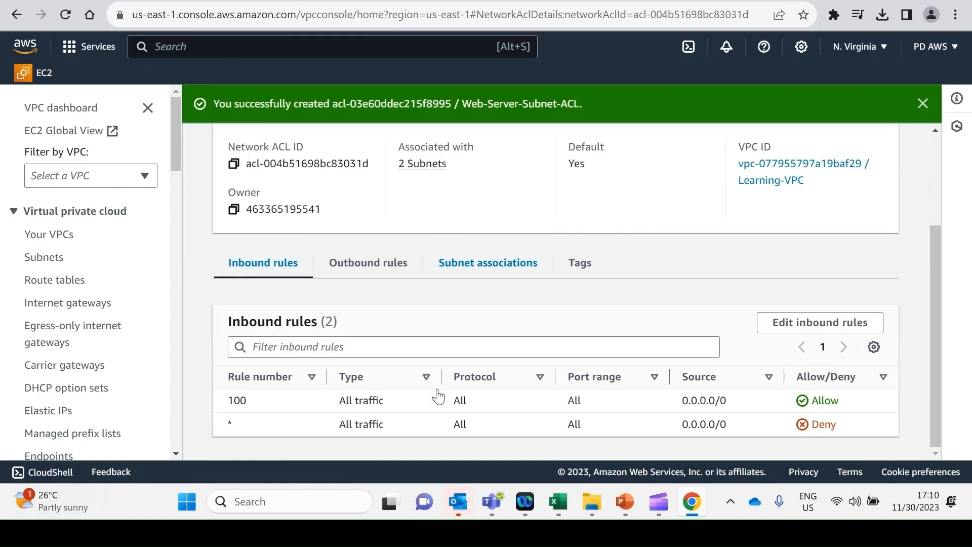
click(481, 269)
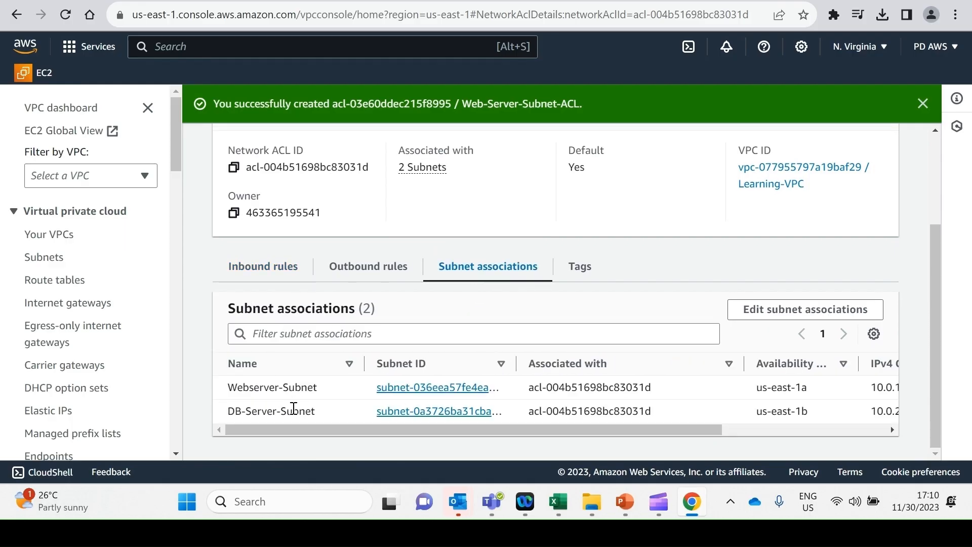
scroll(300, 428, right, 3)
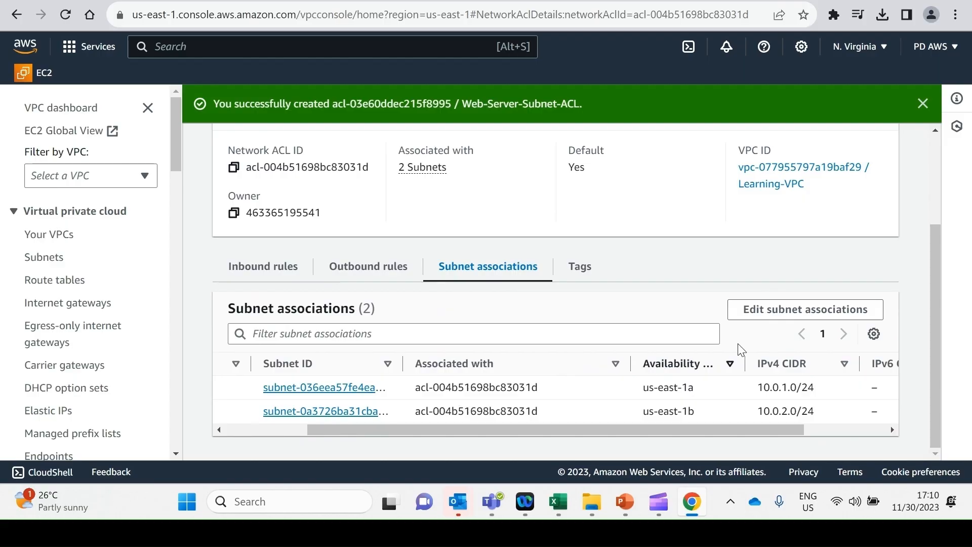
click(769, 310)
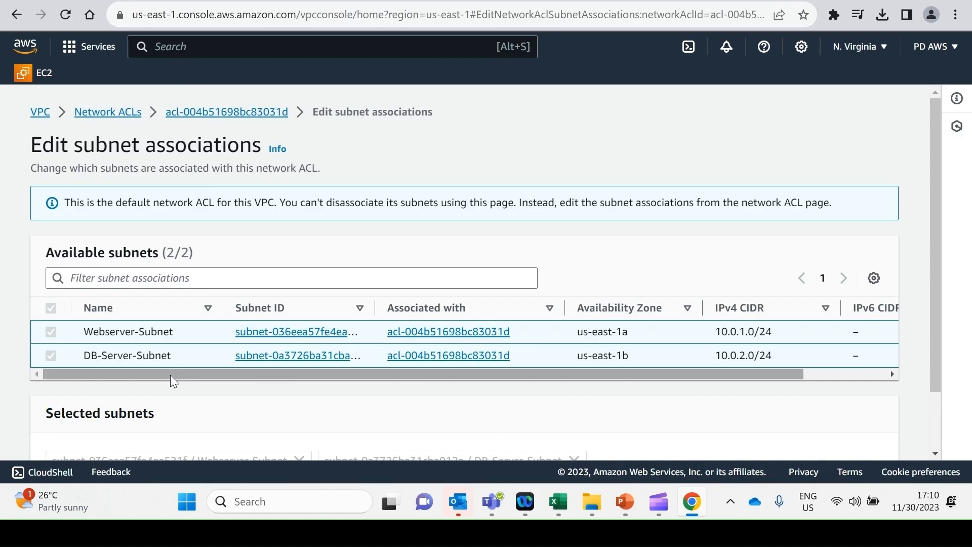
scroll(170, 375, down, 1)
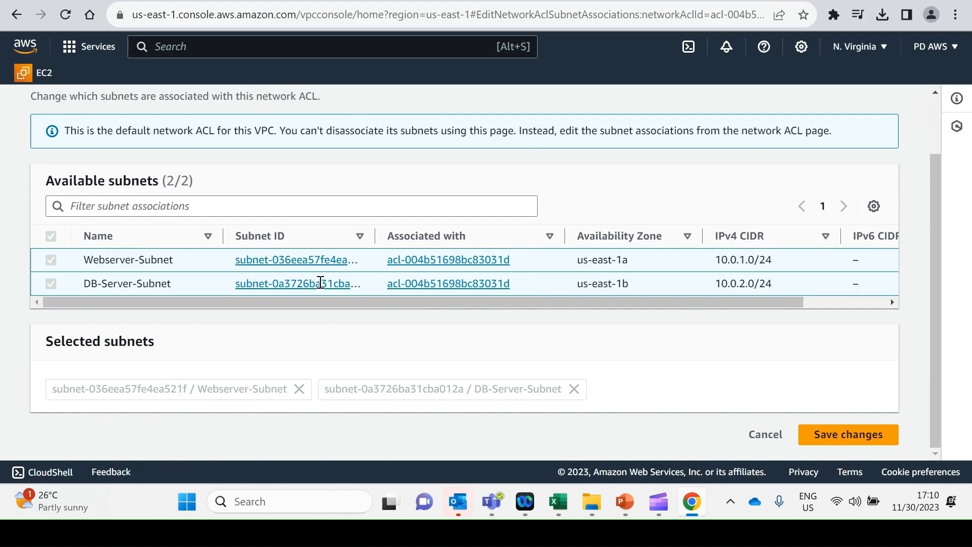
scroll(407, 340, up, 1)
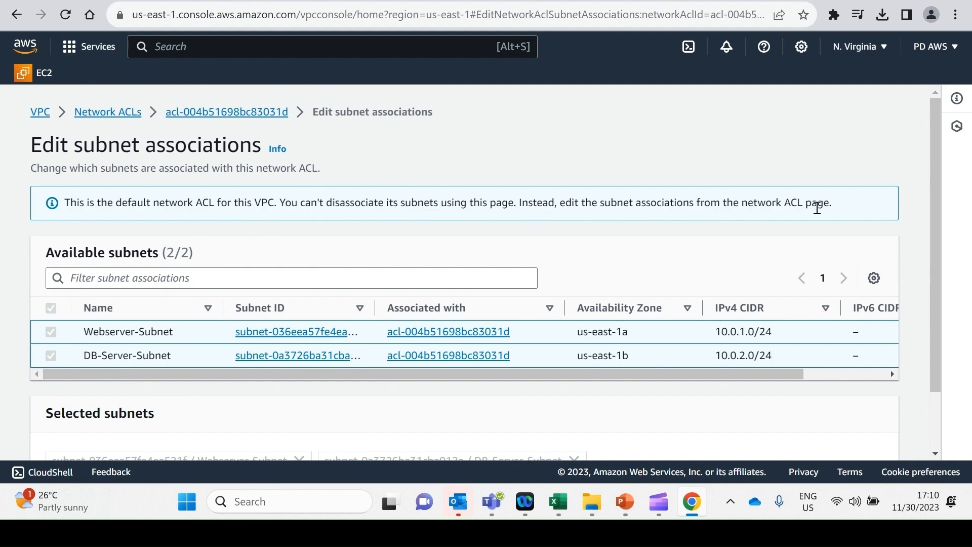
click(131, 112)
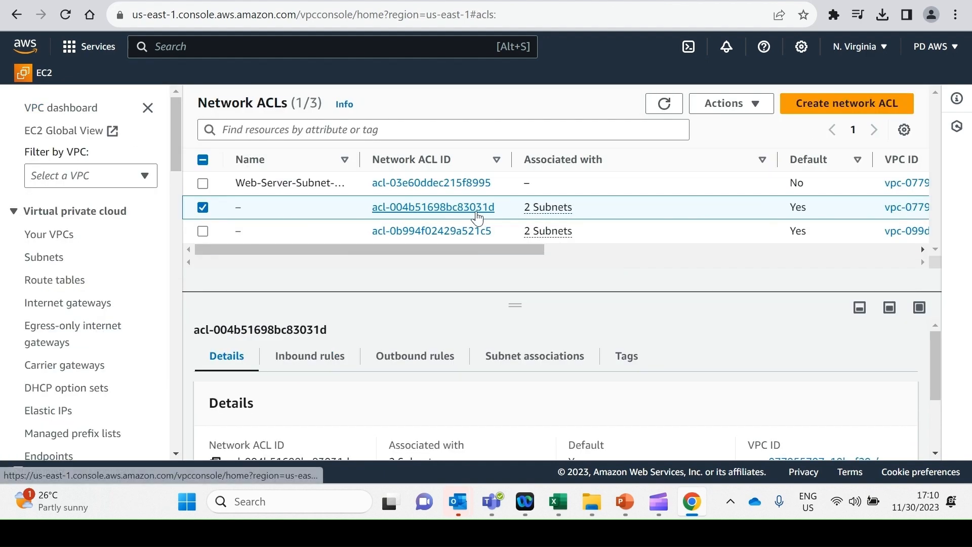
scroll(464, 249, right, 2)
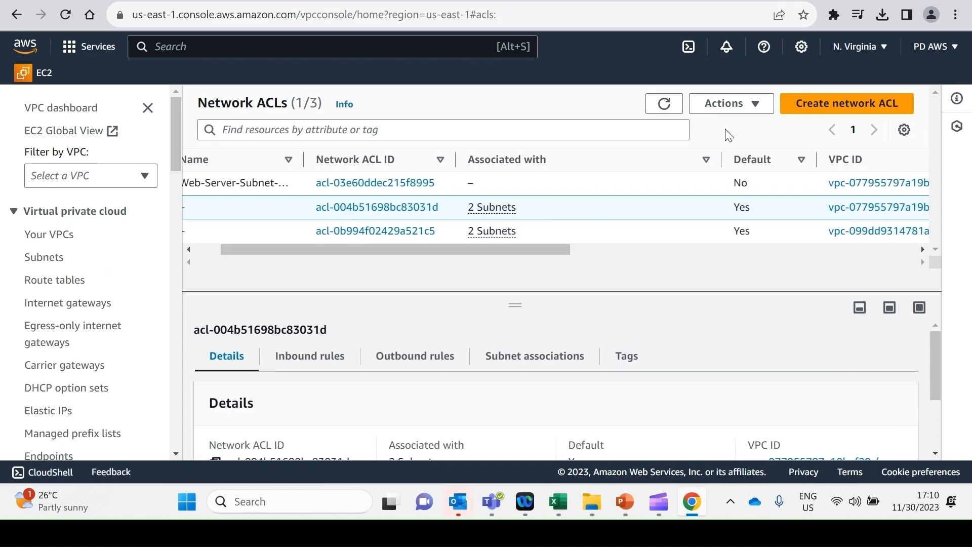
click(758, 105)
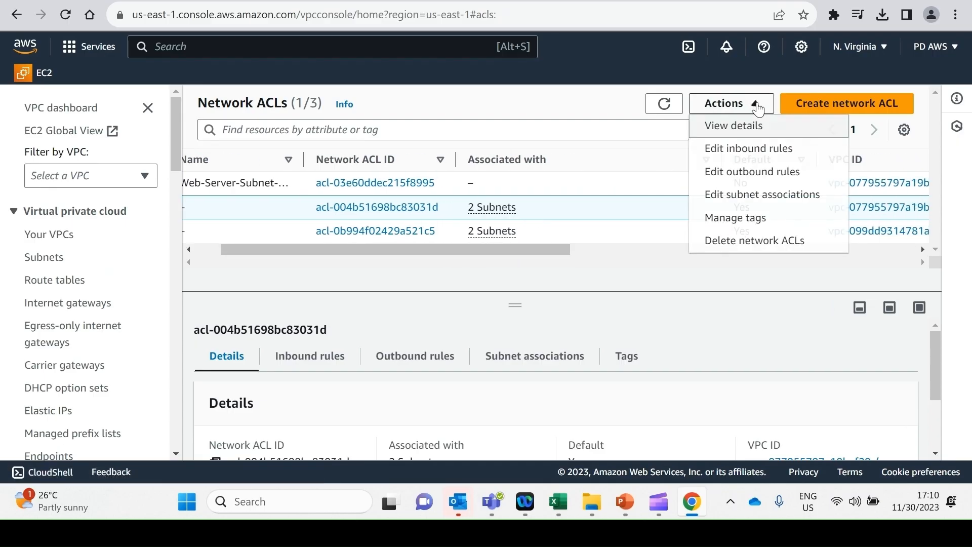
click(749, 196)
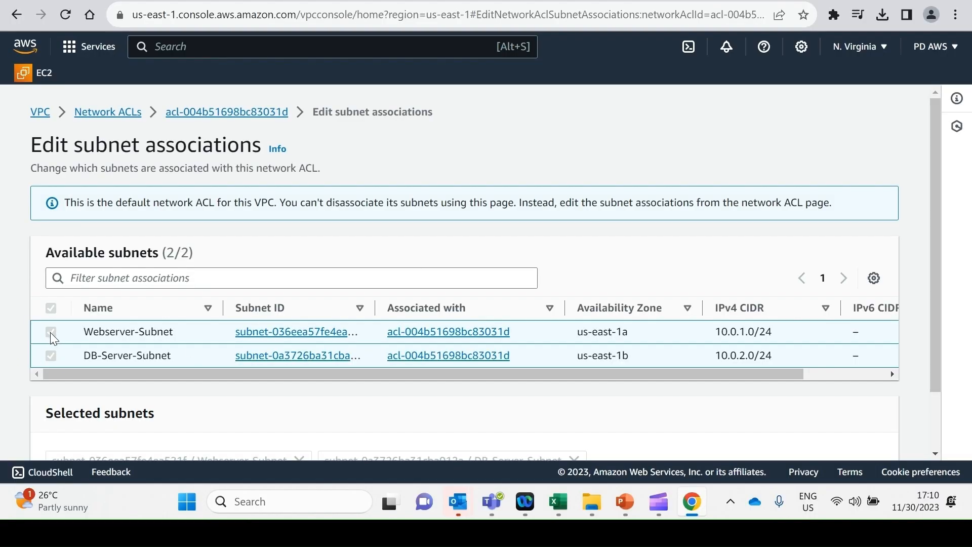
scroll(162, 347, down, 2)
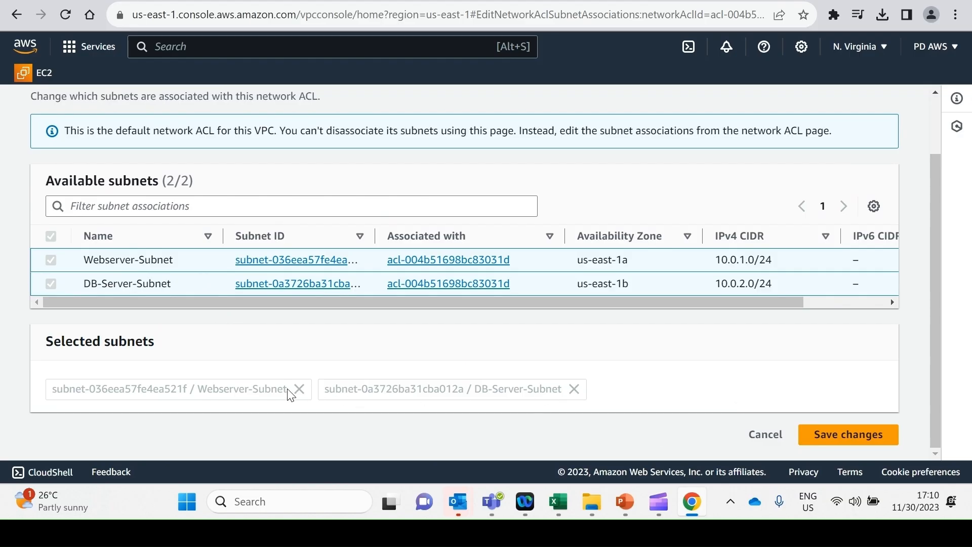
scroll(291, 324, up, 2)
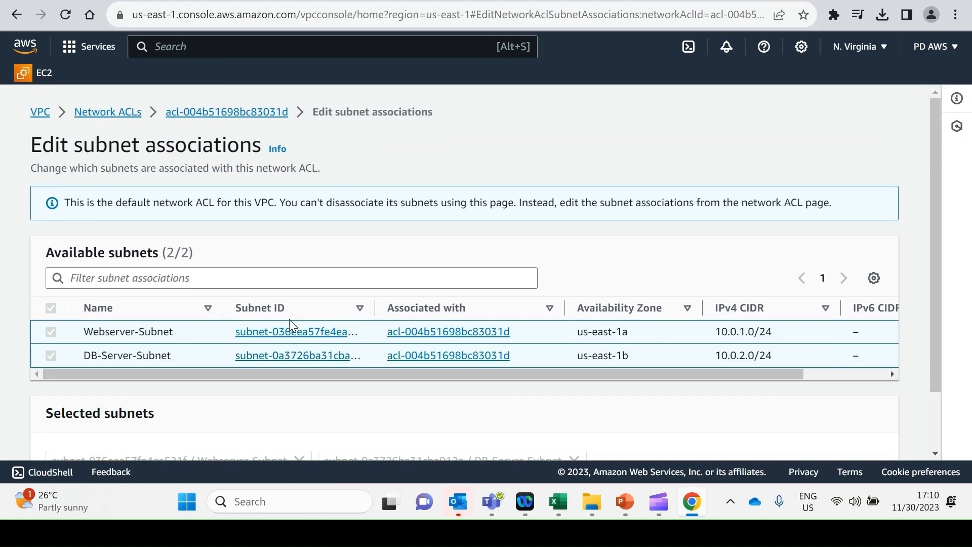
click(103, 113)
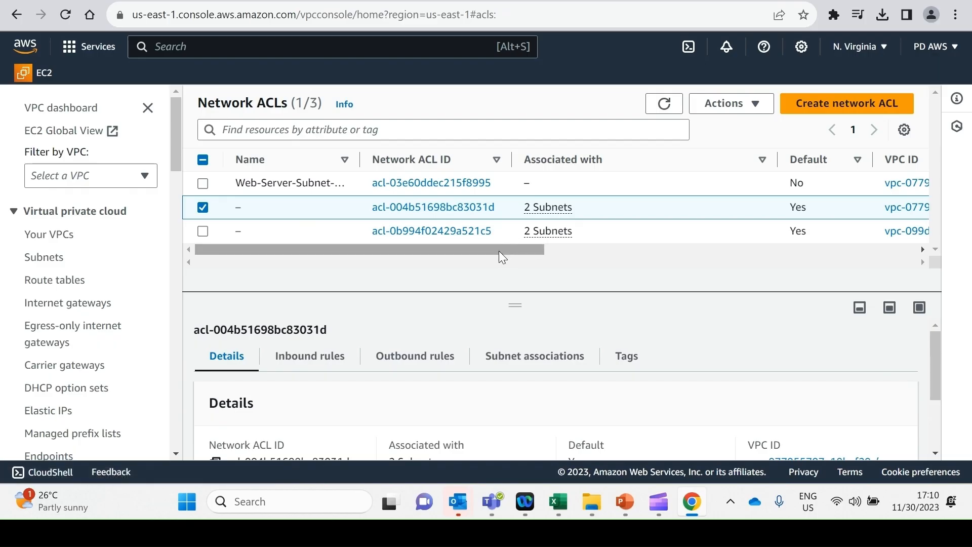
drag(500, 252, 465, 254)
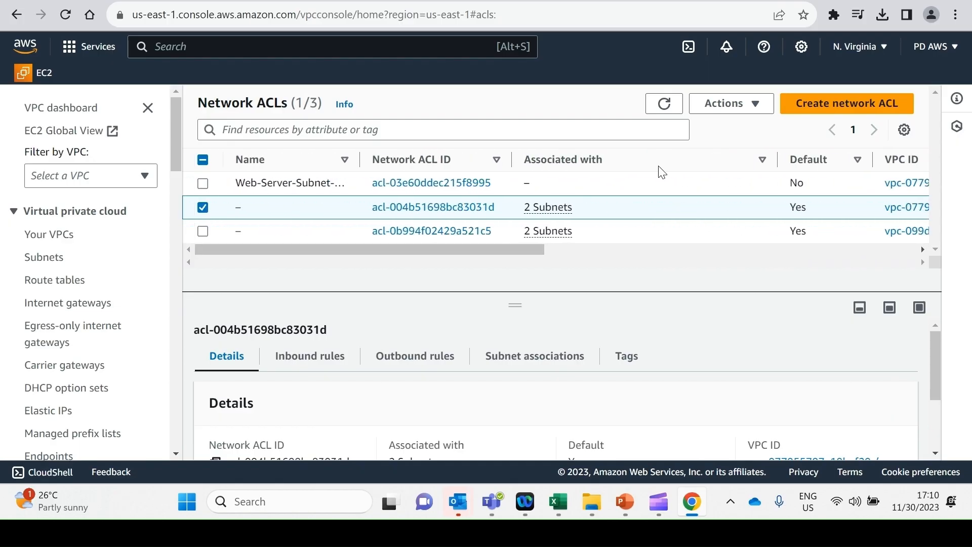
click(757, 104)
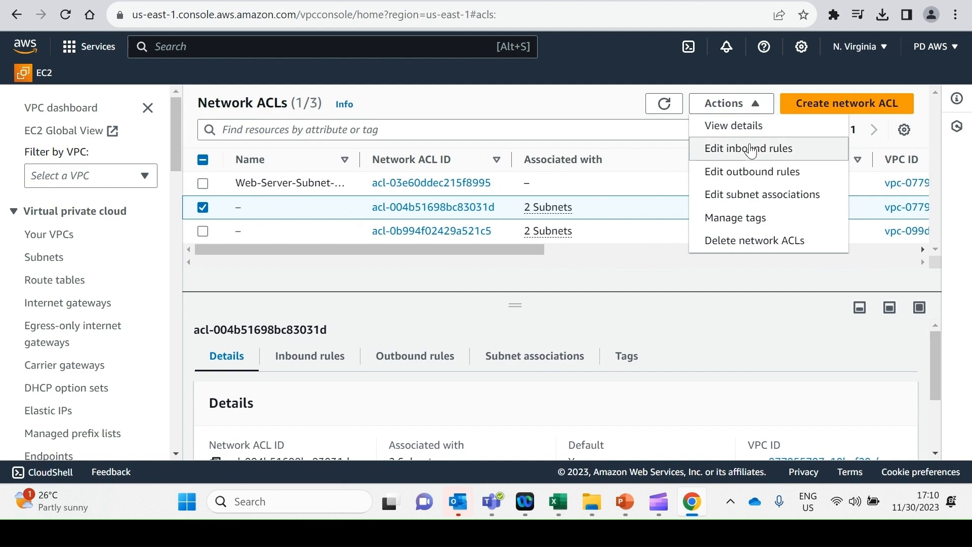
click(735, 201)
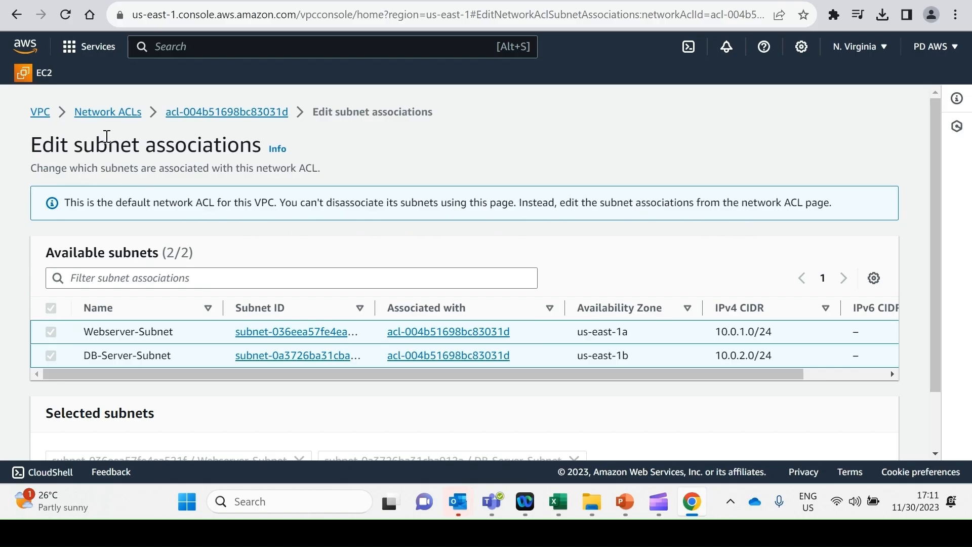
click(100, 114)
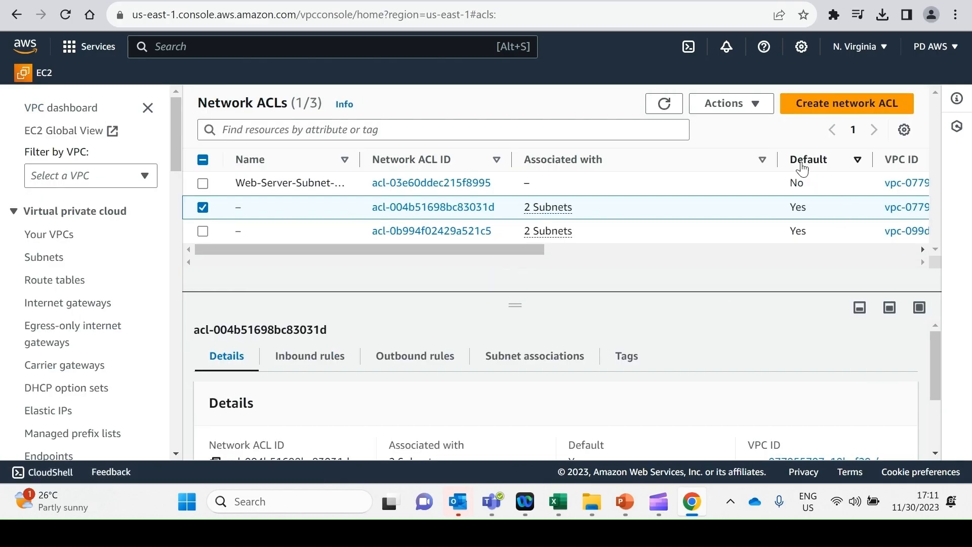
Step: Recheck the default network ACL's details and associated subnets, and whether those subnets can be edited there
scroll(431, 349, down, 3)
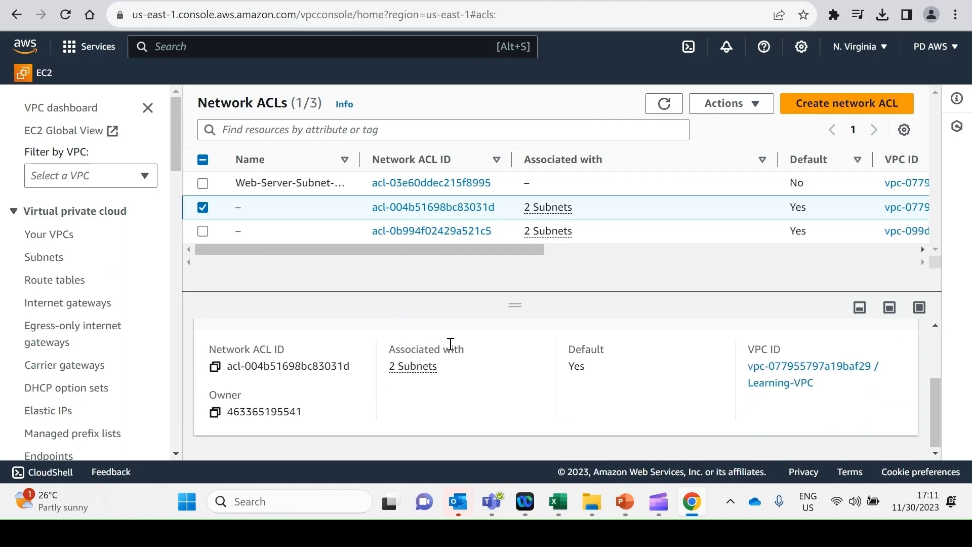
scroll(446, 355, up, 3)
click(553, 361)
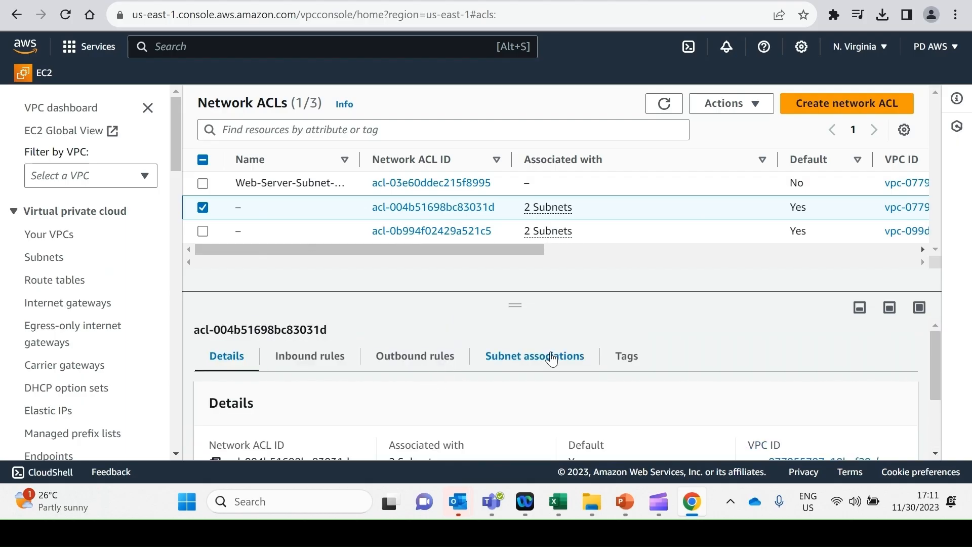
scroll(517, 410, down, 2)
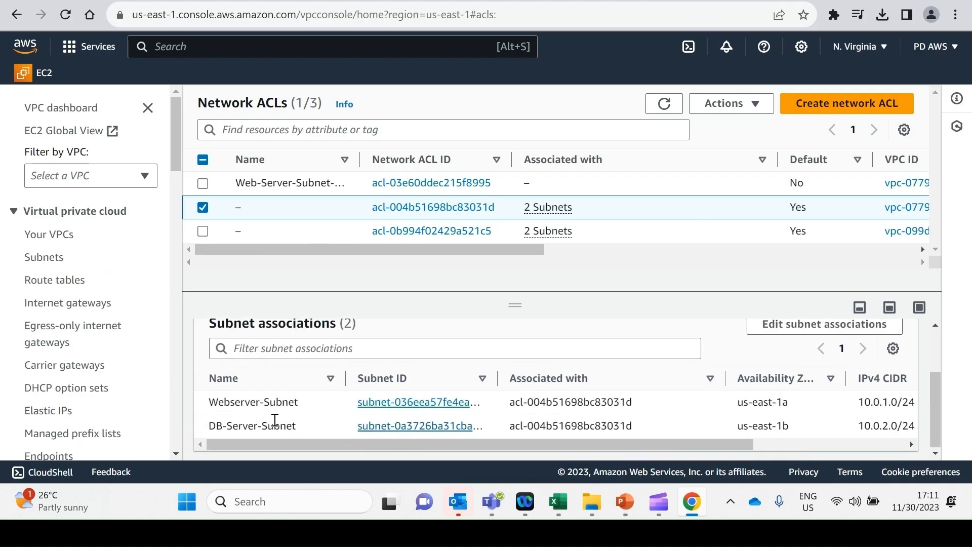
scroll(825, 376, up, 2)
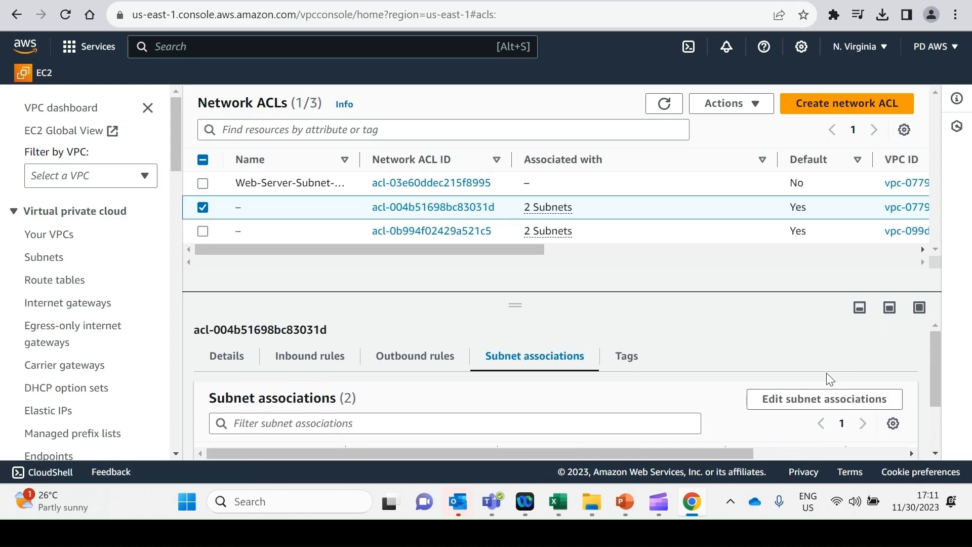
click(826, 399)
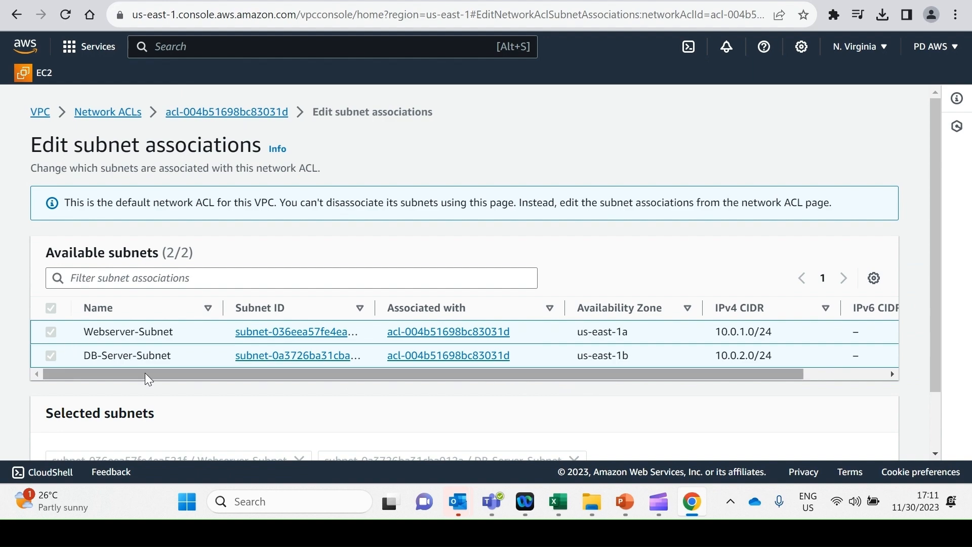
scroll(145, 373, down, 1)
scroll(144, 373, up, 1)
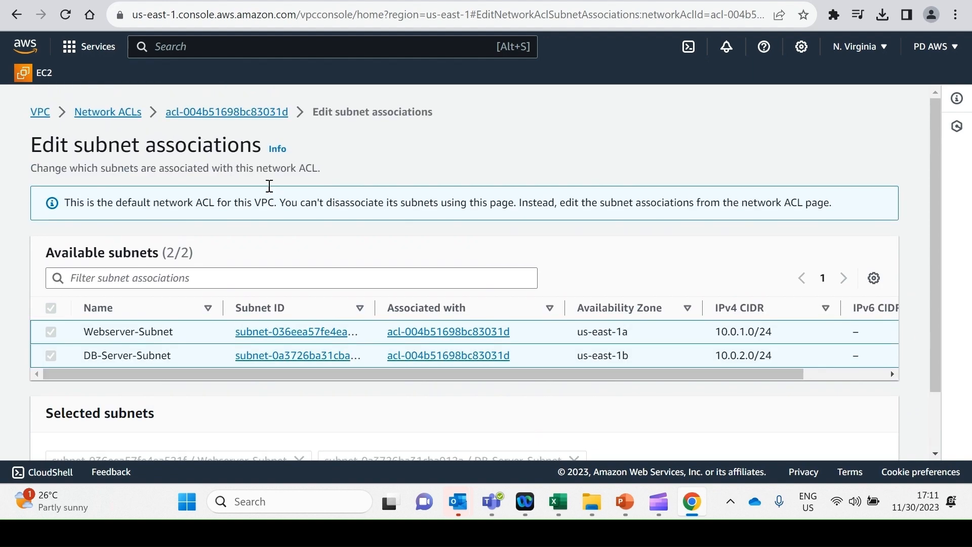
click(110, 112)
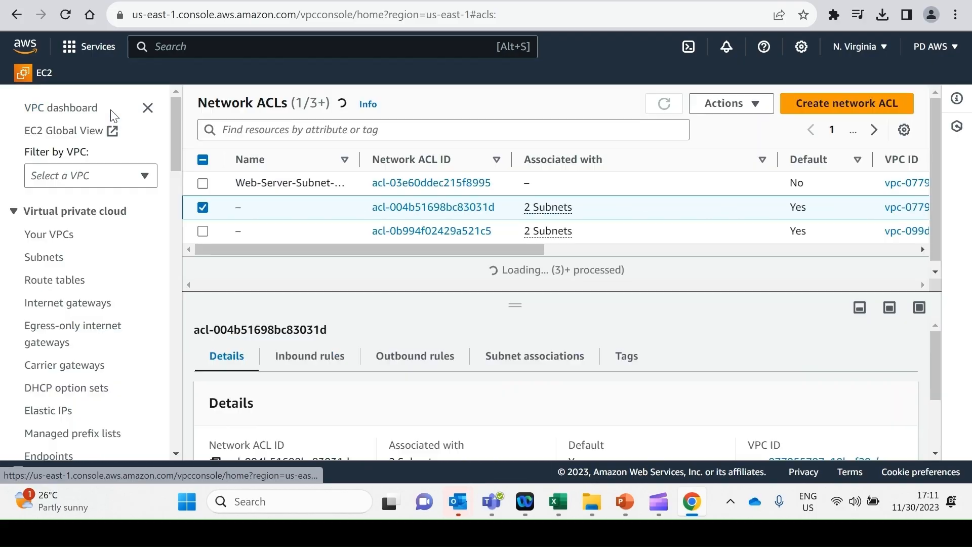
Step: Associate Webserver-Subnet with Web-Server-Subnet-ACL and save the subnet association
click(202, 207)
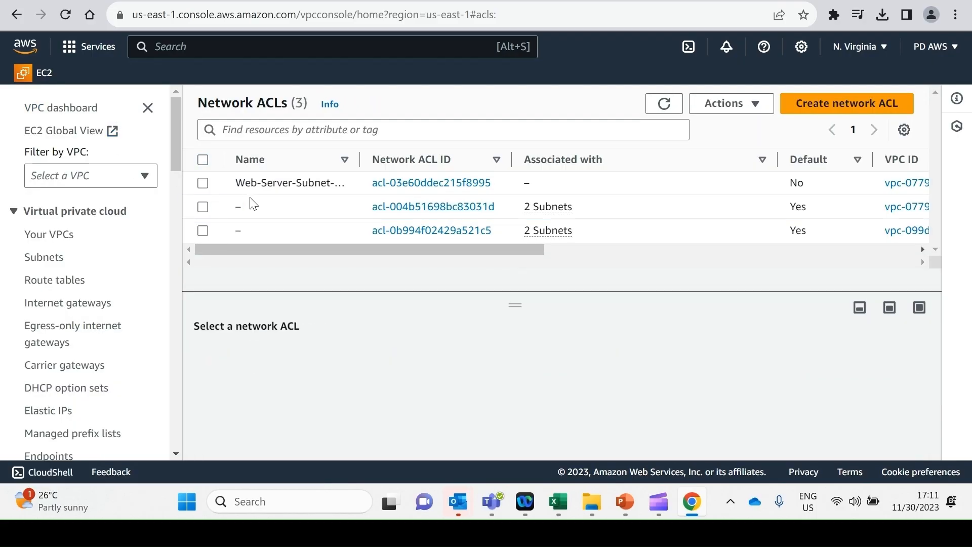
click(432, 184)
scroll(605, 405, down, 2)
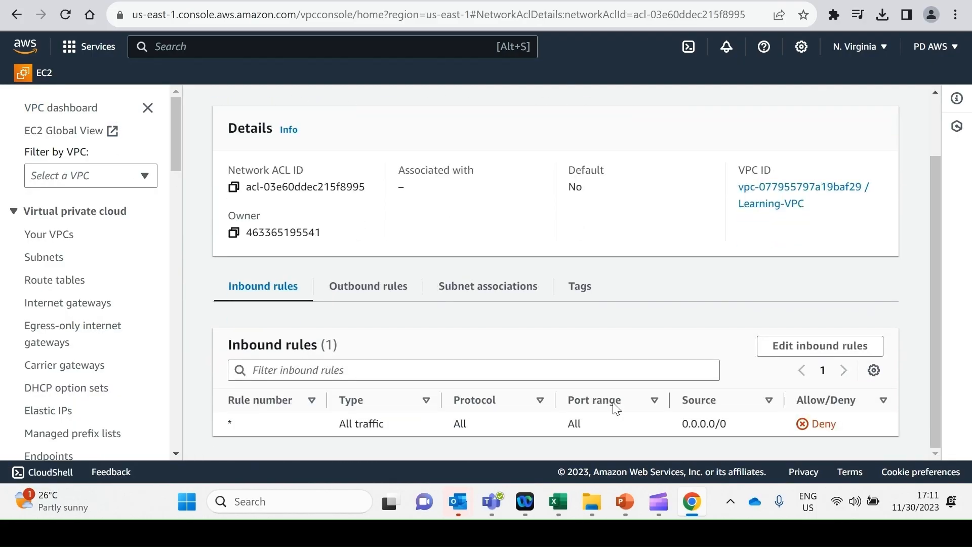
click(488, 288)
scroll(456, 341, down, 1)
click(746, 303)
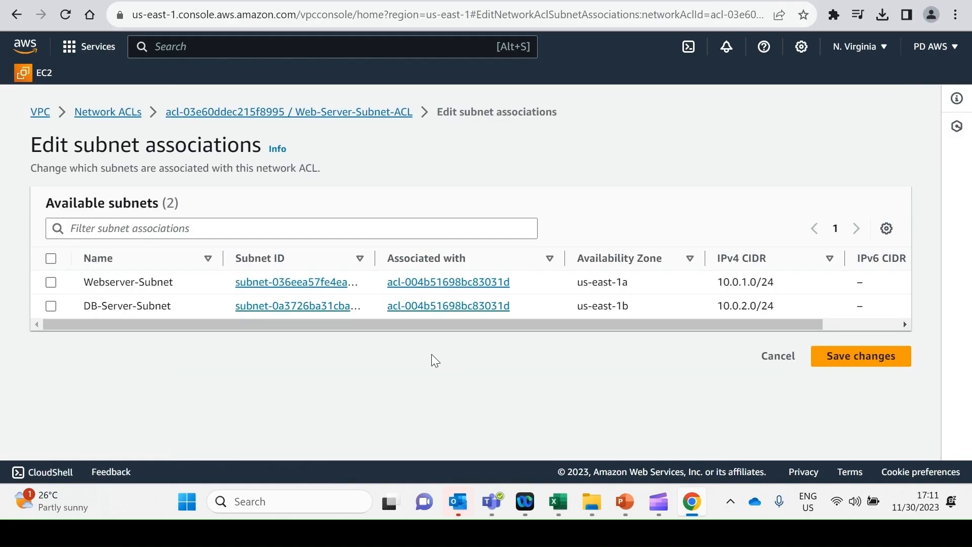
click(50, 282)
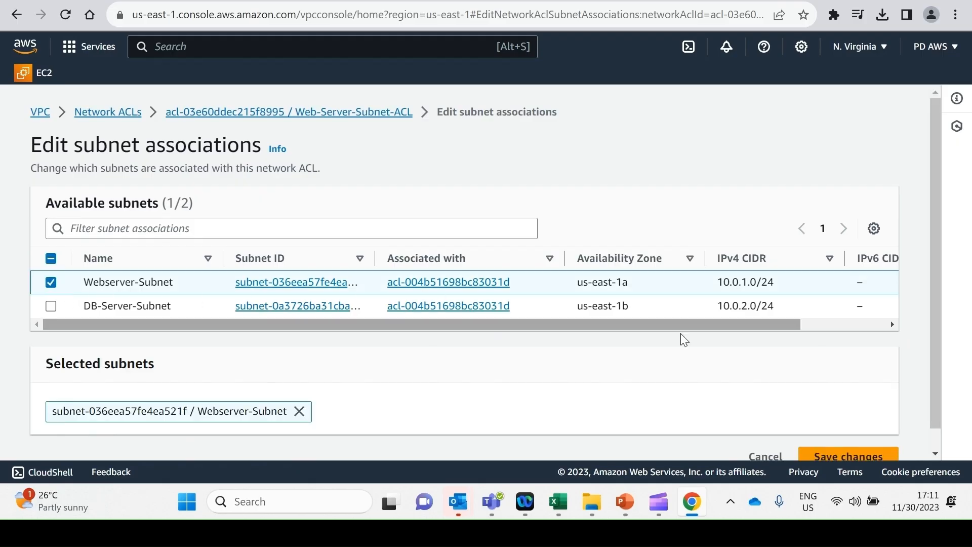
scroll(811, 405, down, 1)
click(861, 437)
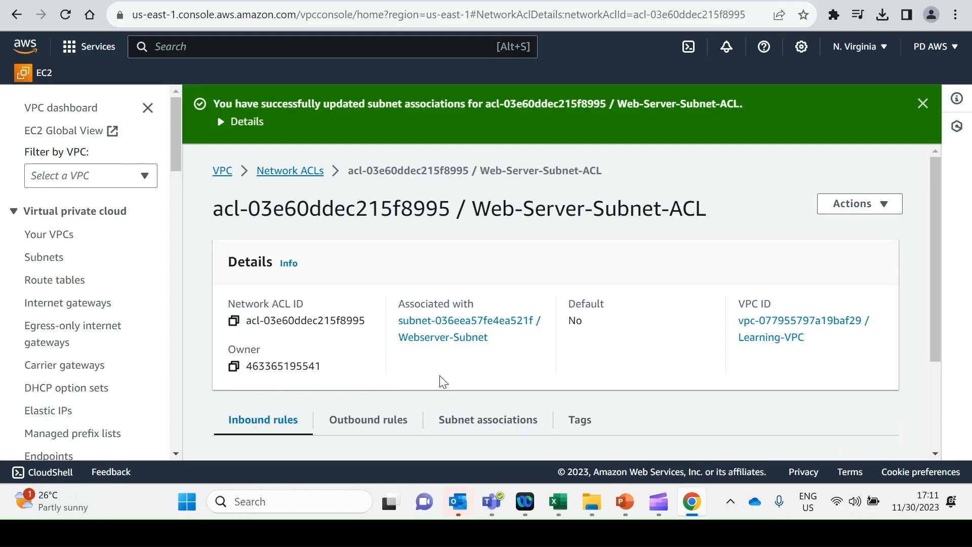
Step: Return to the network ACL list and review which subnets each network ACL is associated with
scroll(444, 378, down, 2)
scroll(537, 433, up, 2)
click(286, 173)
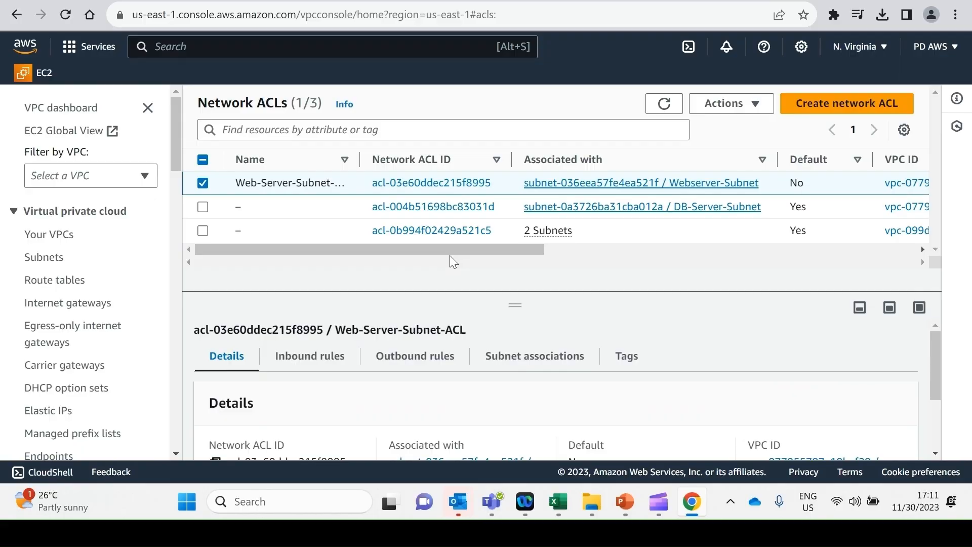
drag(414, 252, 361, 257)
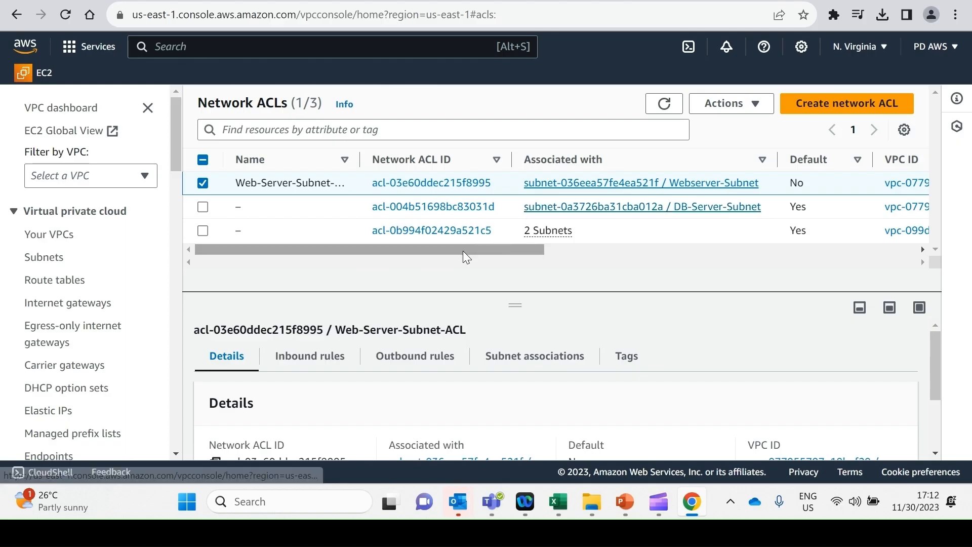
drag(463, 251, 502, 208)
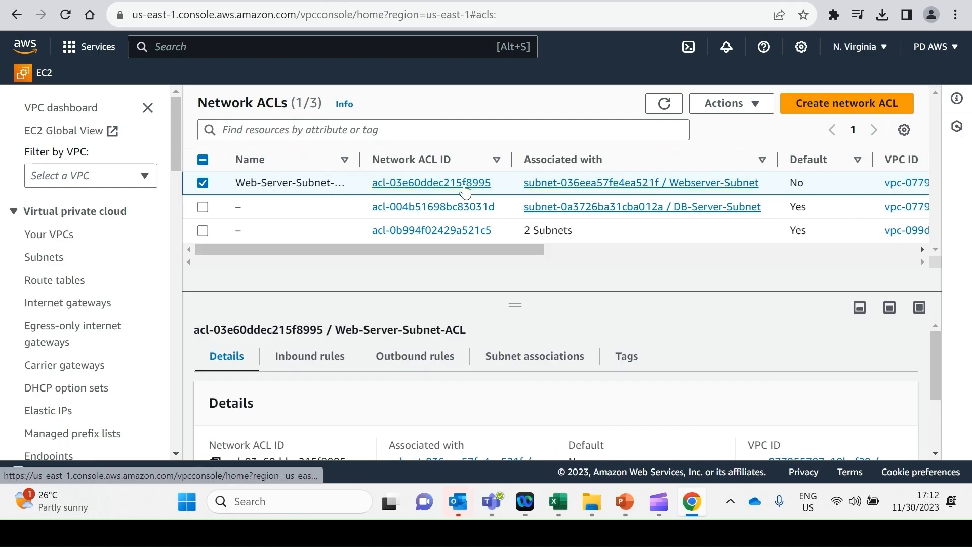
Step: Open the inbound rules of Web-Server-Subnet-ACL for editing and add a new blank rule
click(431, 183)
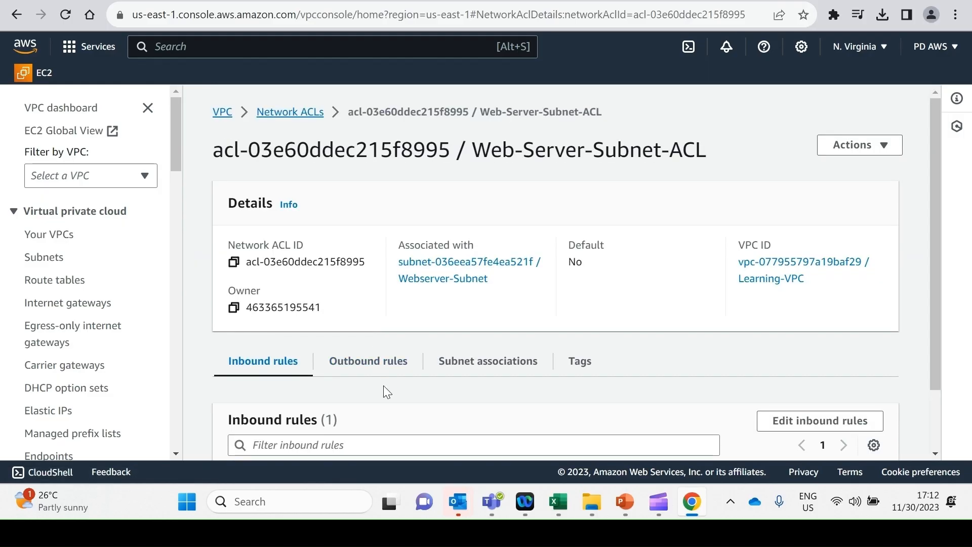
scroll(384, 390, down, 3)
click(815, 348)
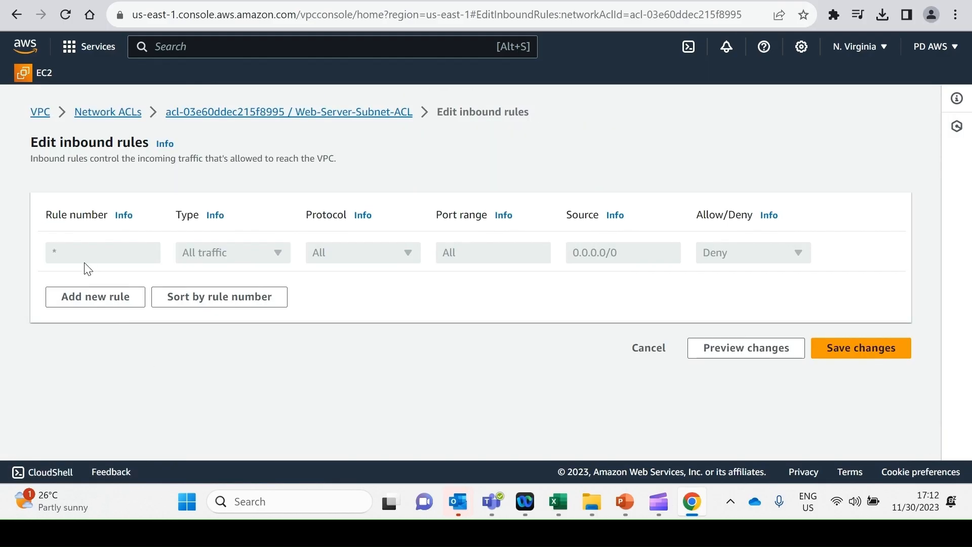
click(80, 301)
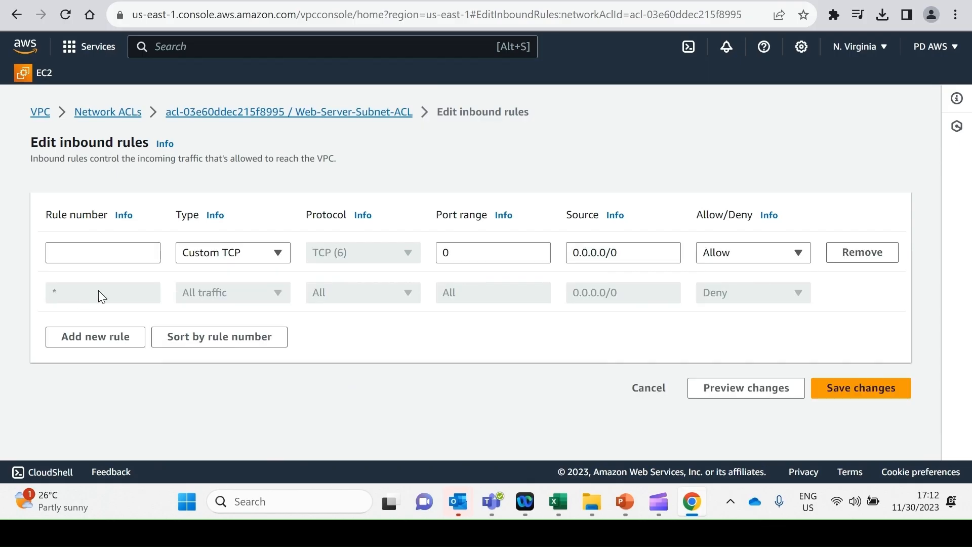
Step: Switch to the PowerPoint slide show to check the planned network ACL rules, and return to editing the inbound rules in Chrome
mouse_move(633, 506)
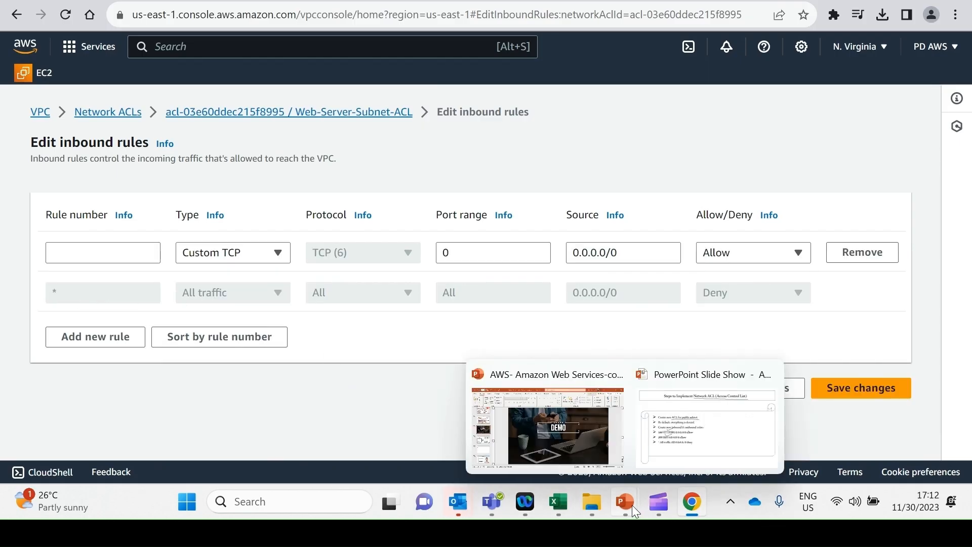
click(666, 458)
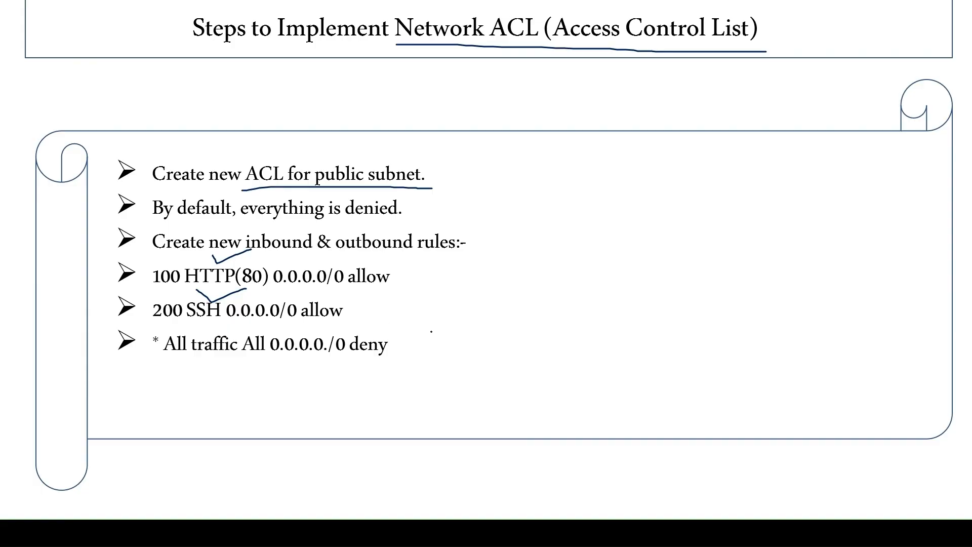
key(alt+Tab)
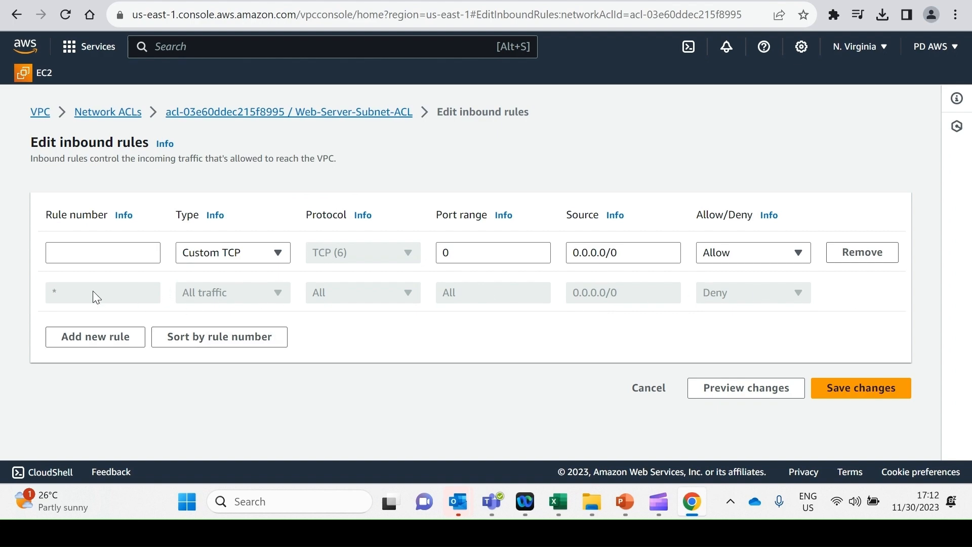
Step: Give the new inbound rule number 100 and type HTTP (80)
click(92, 248)
click(265, 256)
text(htt)
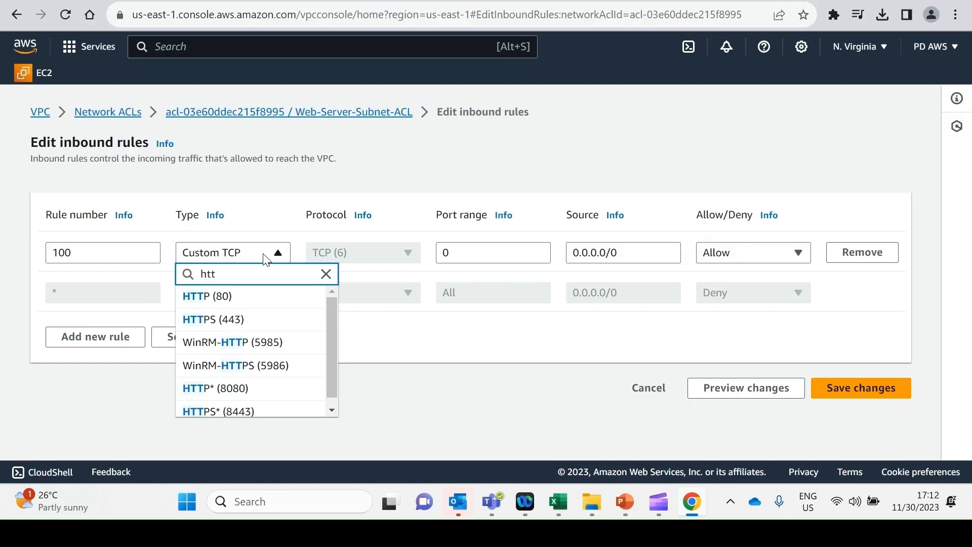
click(266, 303)
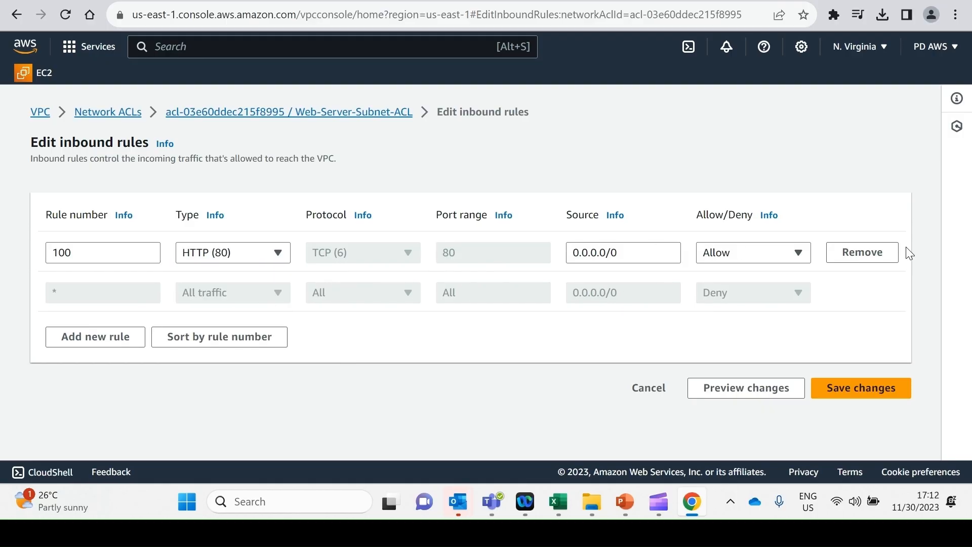
Step: Add a second inbound rule with number 200 and type SSH (22), and save the inbound rules
click(93, 338)
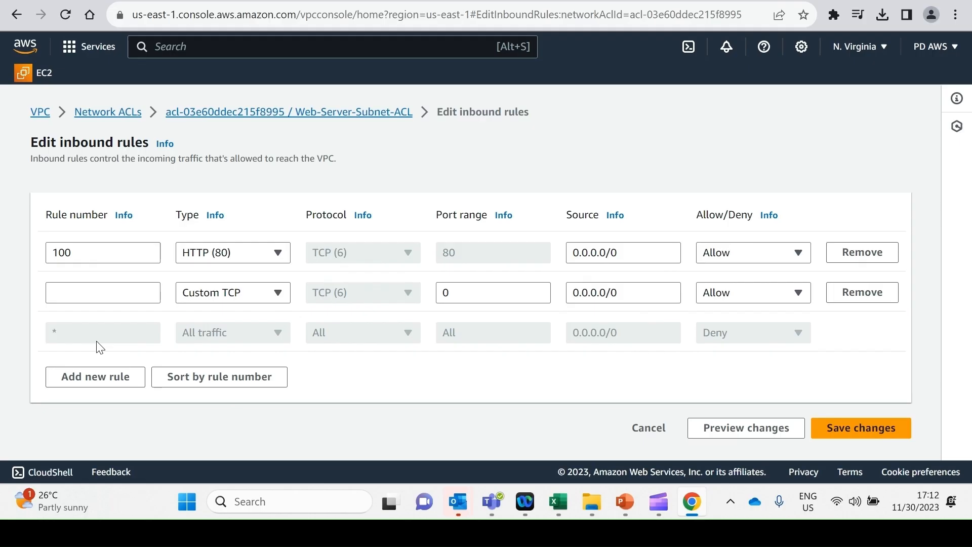
click(81, 287)
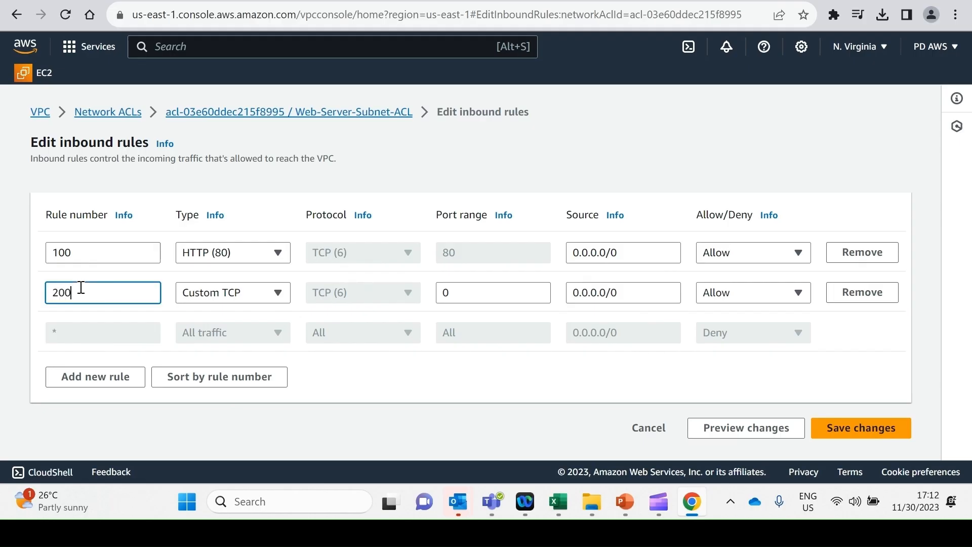
click(208, 298)
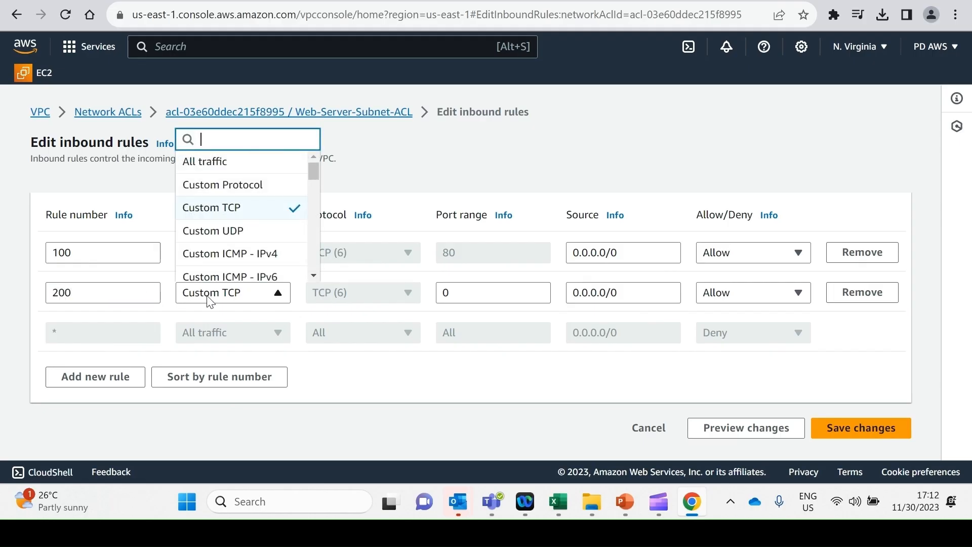
text(ssh)
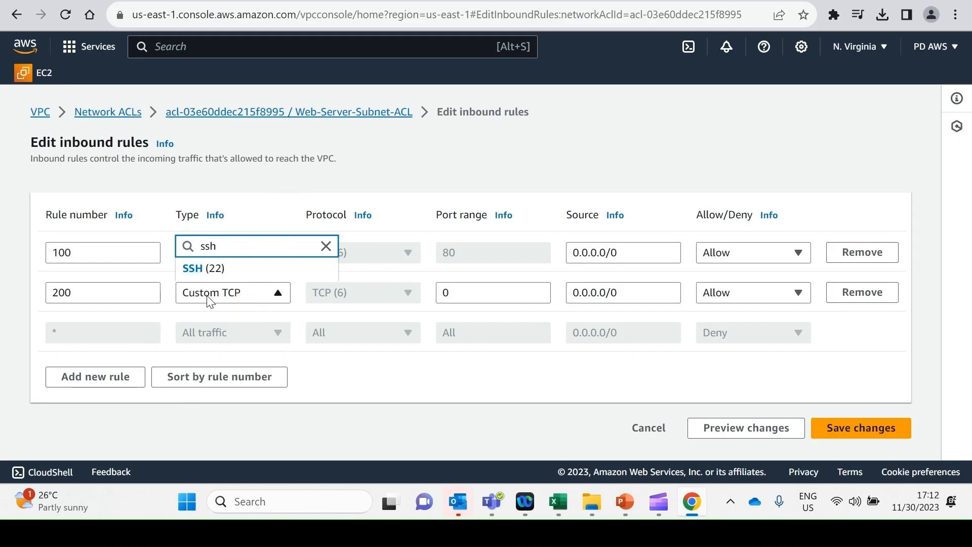
click(224, 269)
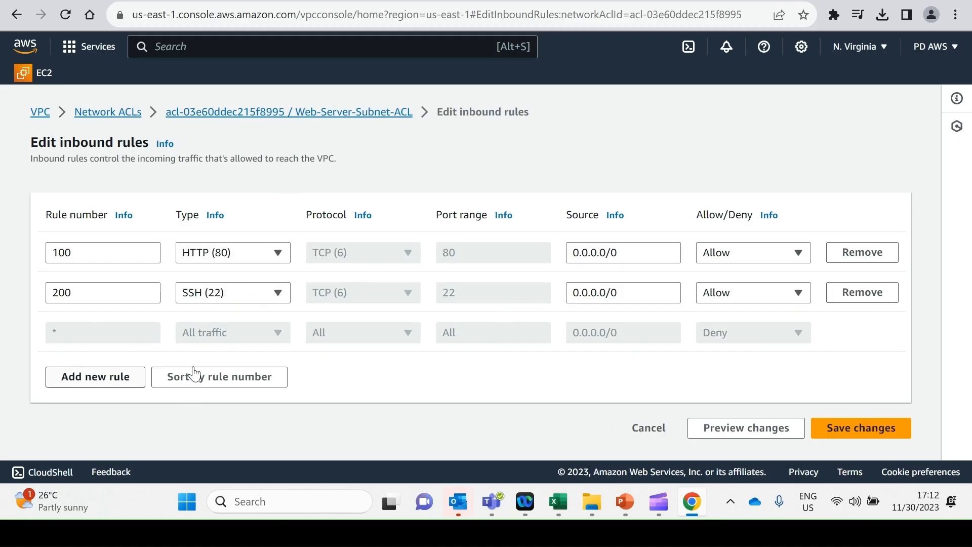
click(847, 428)
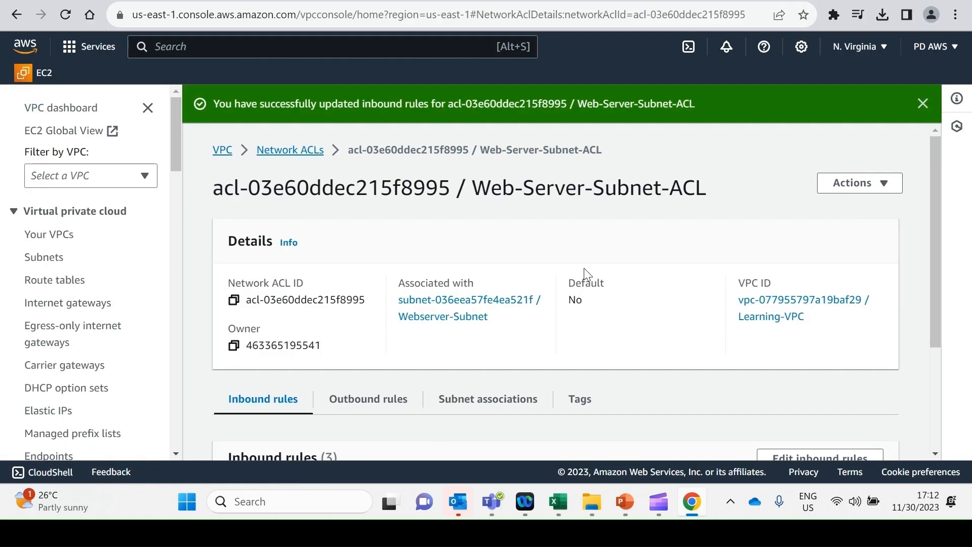
Step: Switch to the PowerPoint slide show and underline the "* All traffic" deny line on the network ACL steps slide
scroll(584, 269, down, 3)
mouse_move(607, 503)
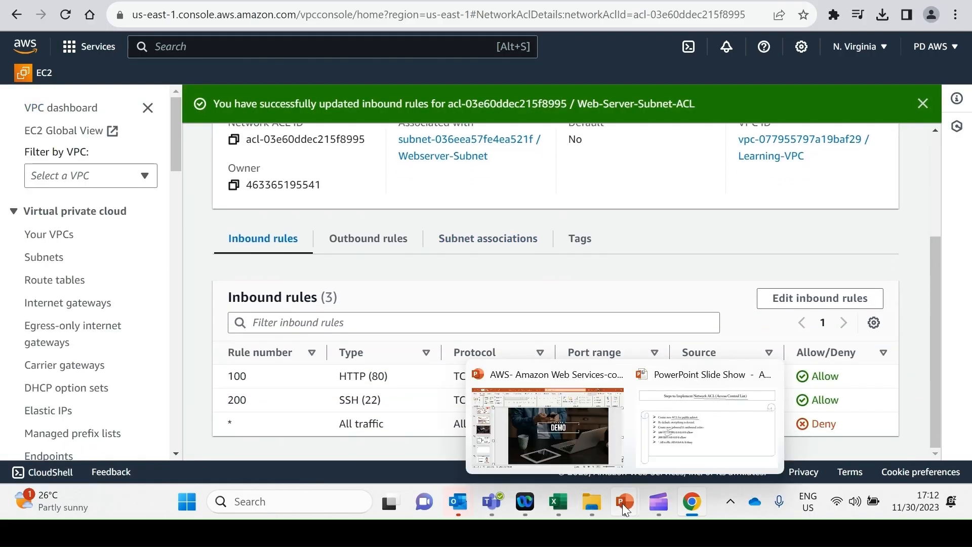
click(683, 445)
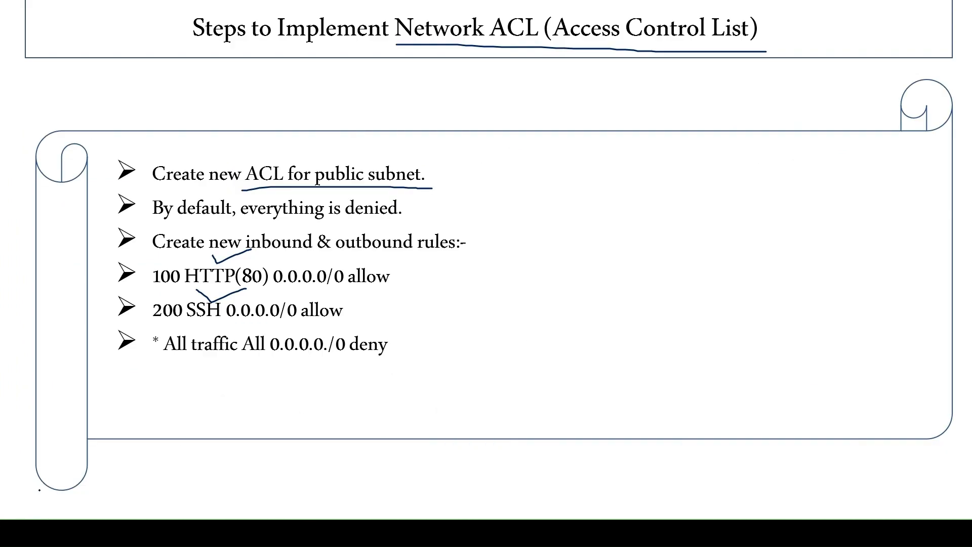
drag(136, 357, 401, 351)
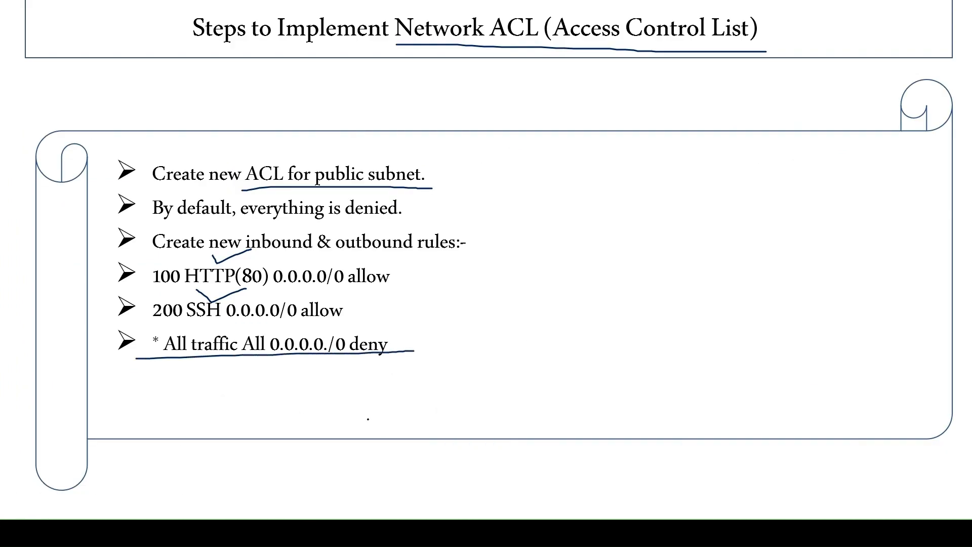